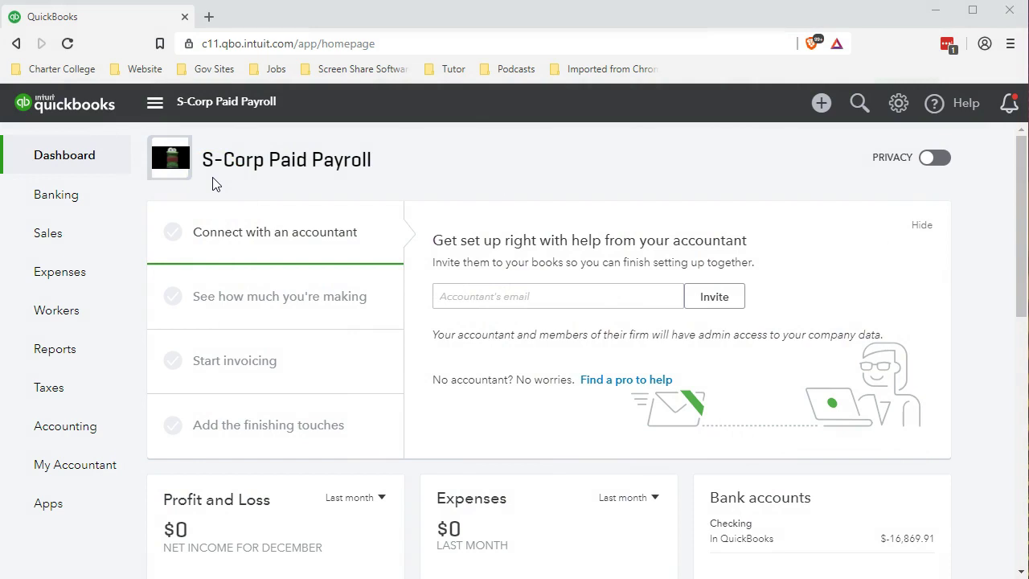
Step: Open the record of the second employee in the Workers section's employees list
left_click(83, 319)
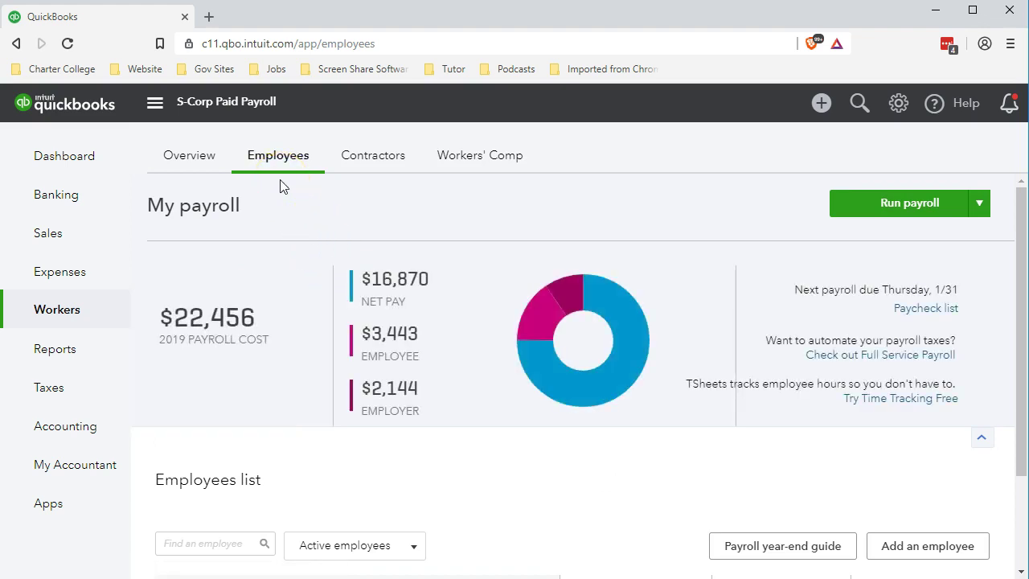
scroll(281, 186, "down", 3)
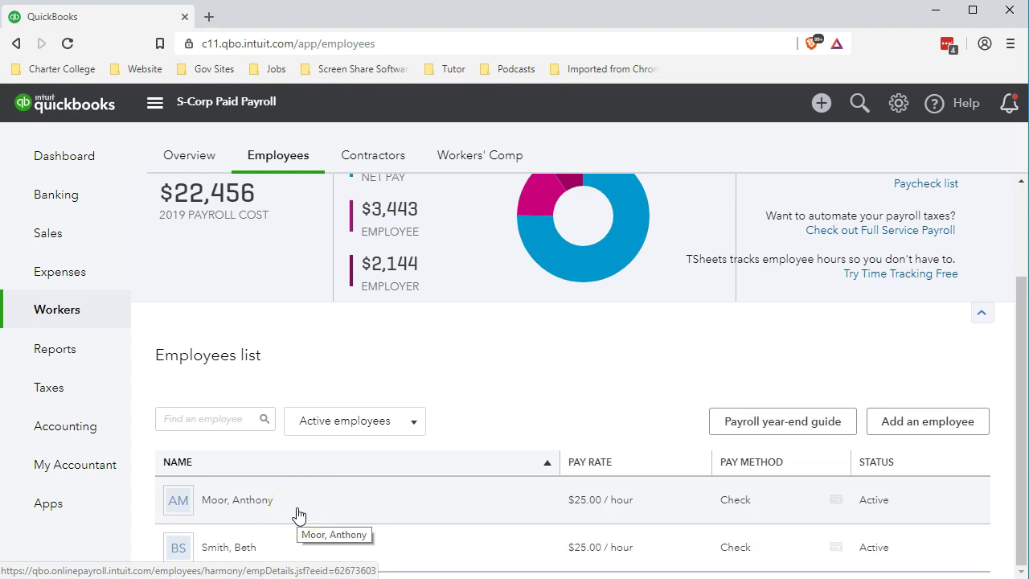
left_click(291, 554)
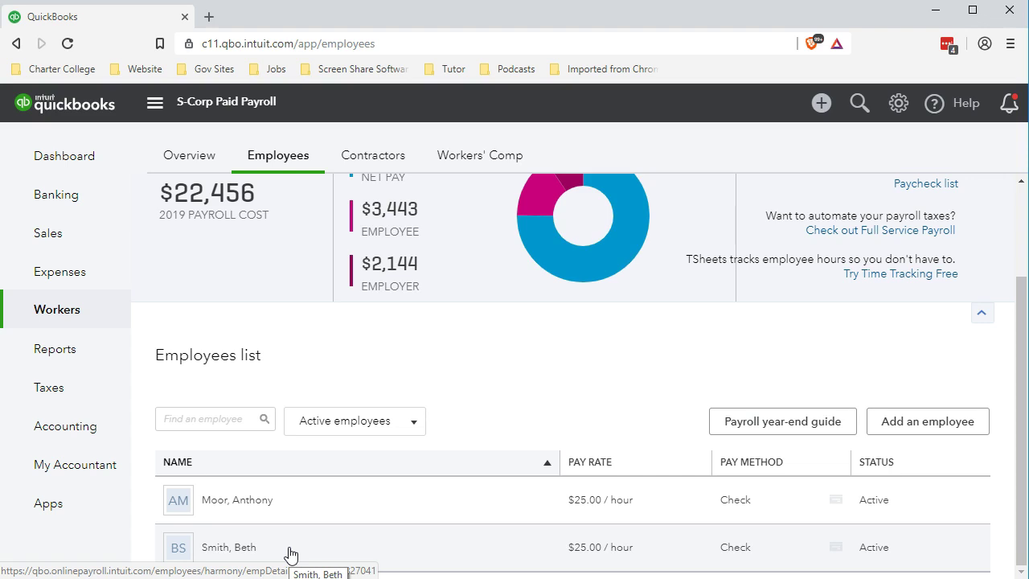
left_click(291, 555)
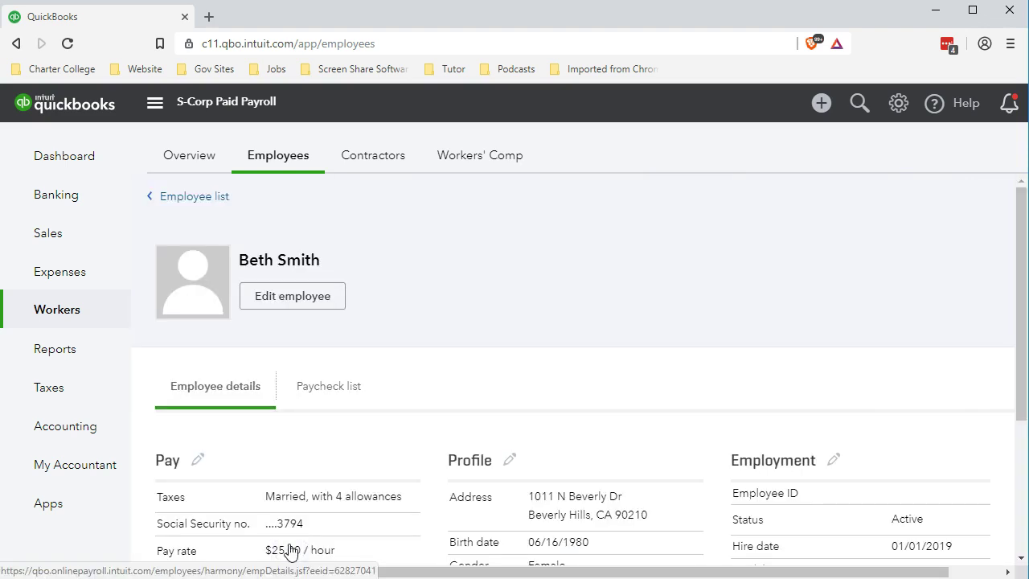
Step: Edit the employee's pay details and open the deductions question for editing
scroll(292, 427, "down", 2)
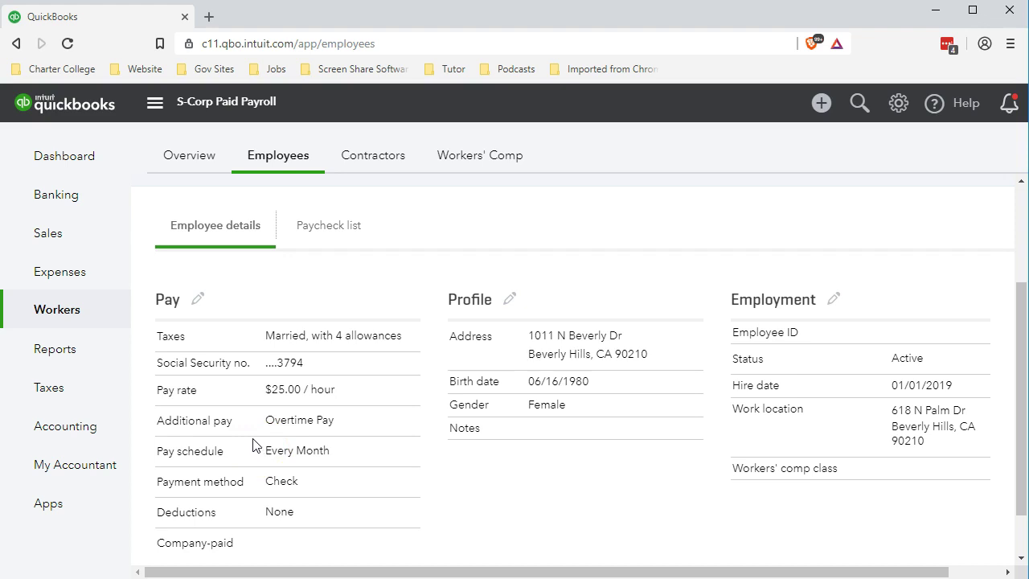
left_click(195, 301)
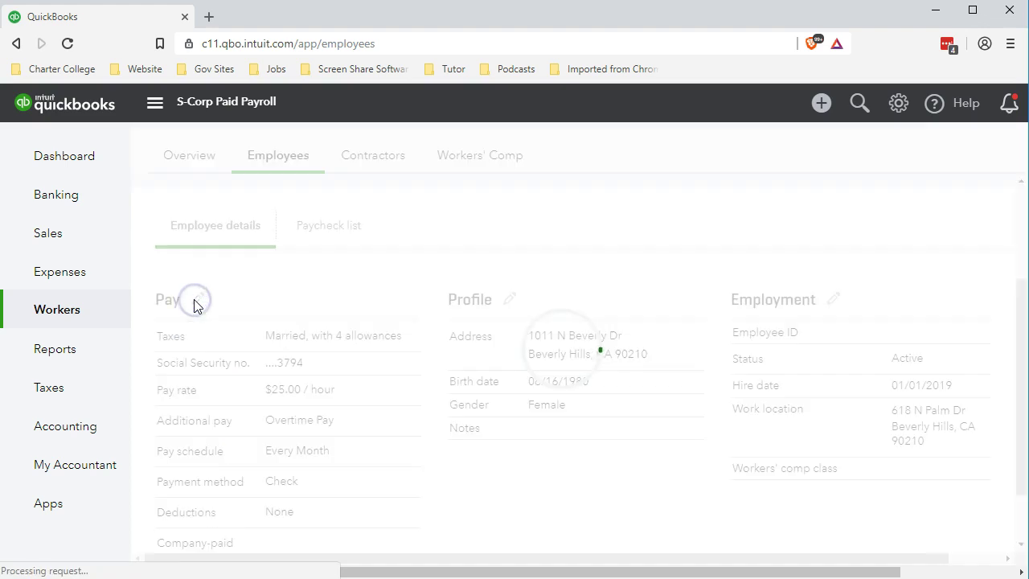
scroll(305, 430, "down", 3)
scroll(302, 429, "down", 2)
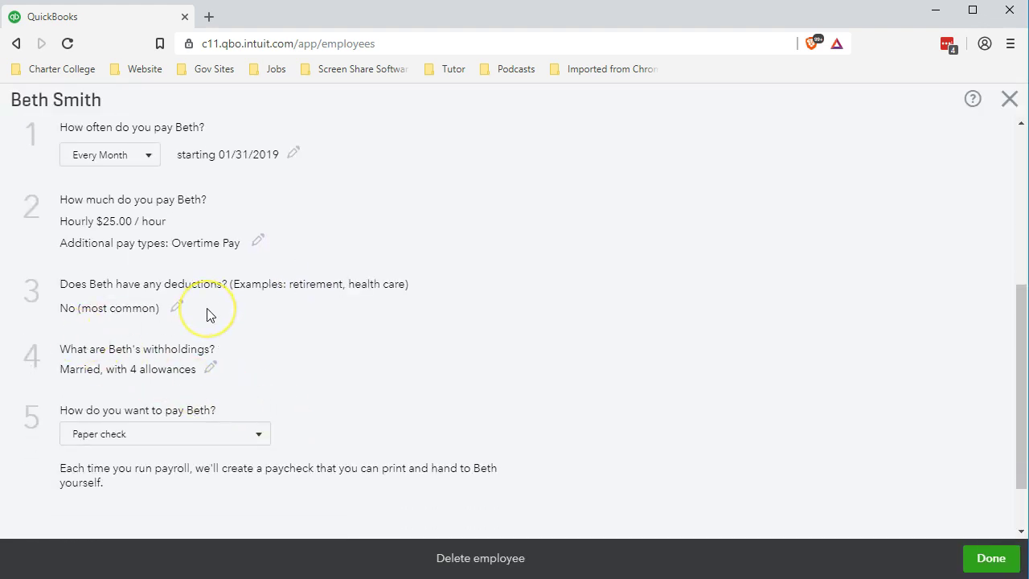
scroll(177, 304, "down", 2)
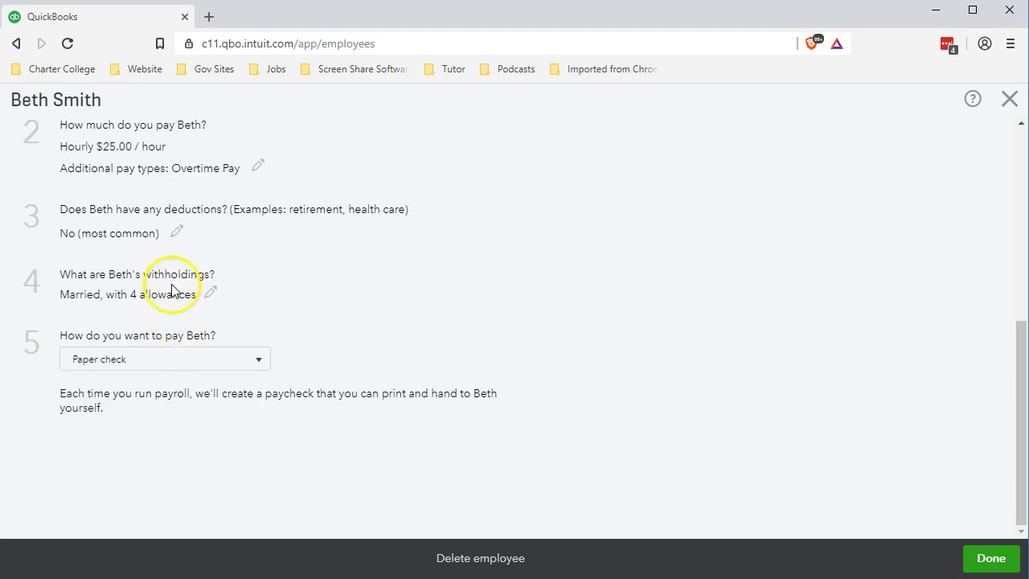
left_click(172, 237)
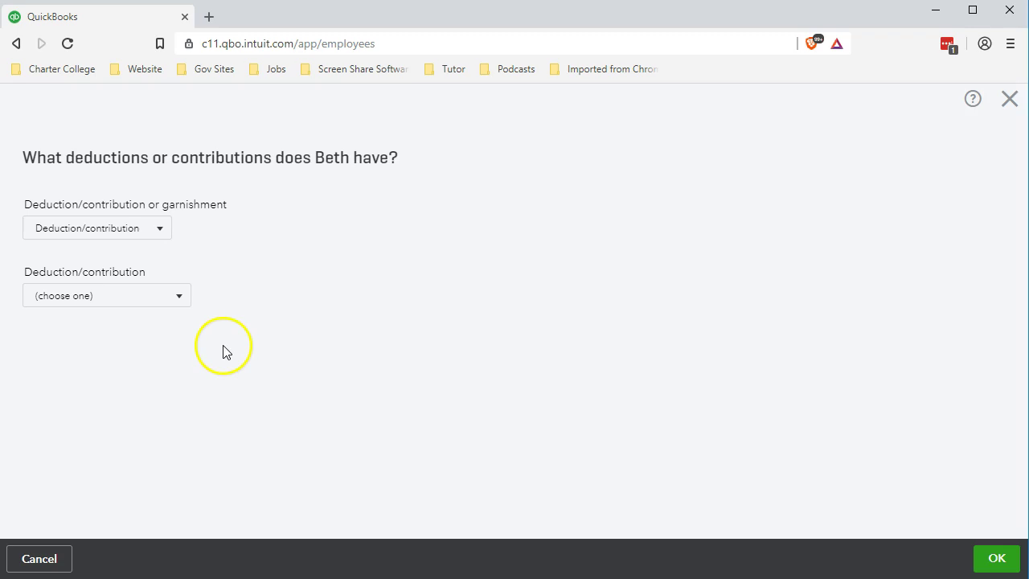
Step: Choose a new deduction/contribution of type Health Insurance with Medical Insurance as its type
left_click(179, 298)
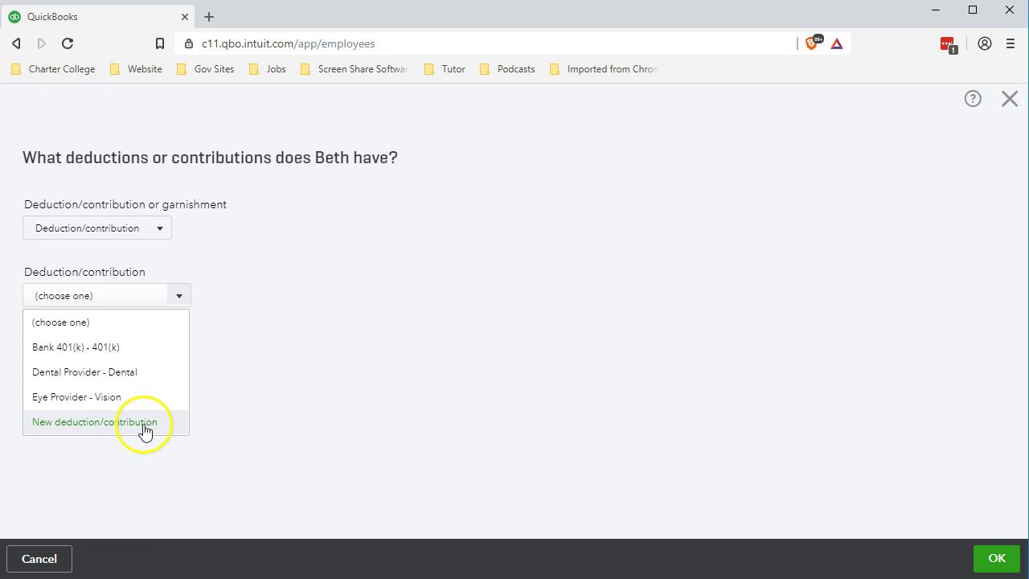
left_click(145, 423)
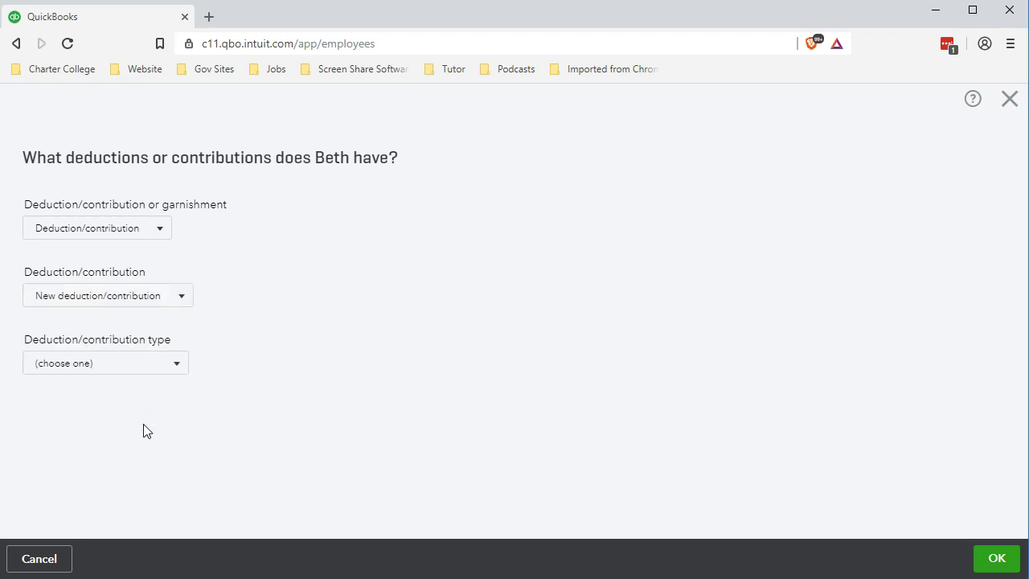
left_click(179, 364)
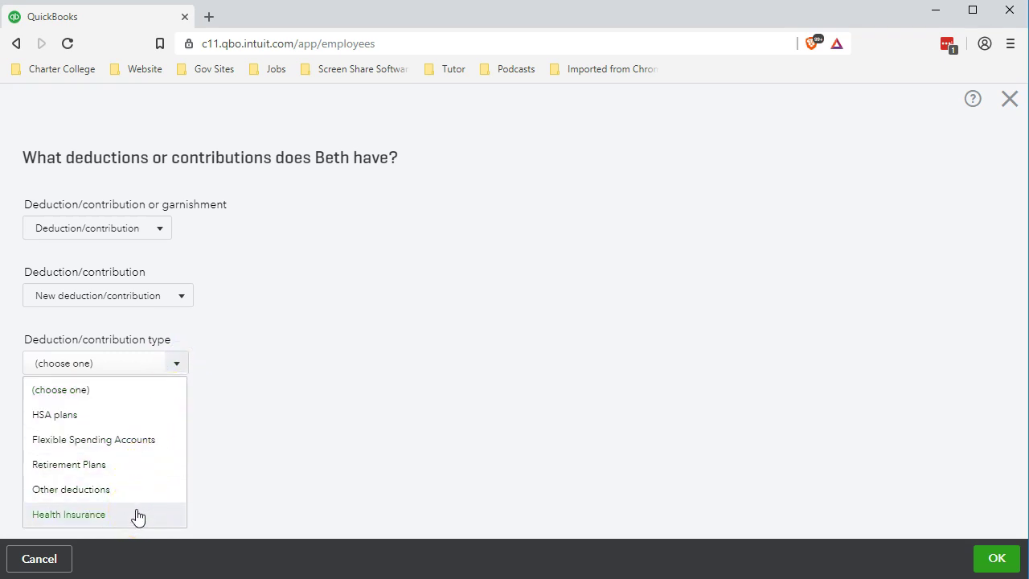
left_click(137, 514)
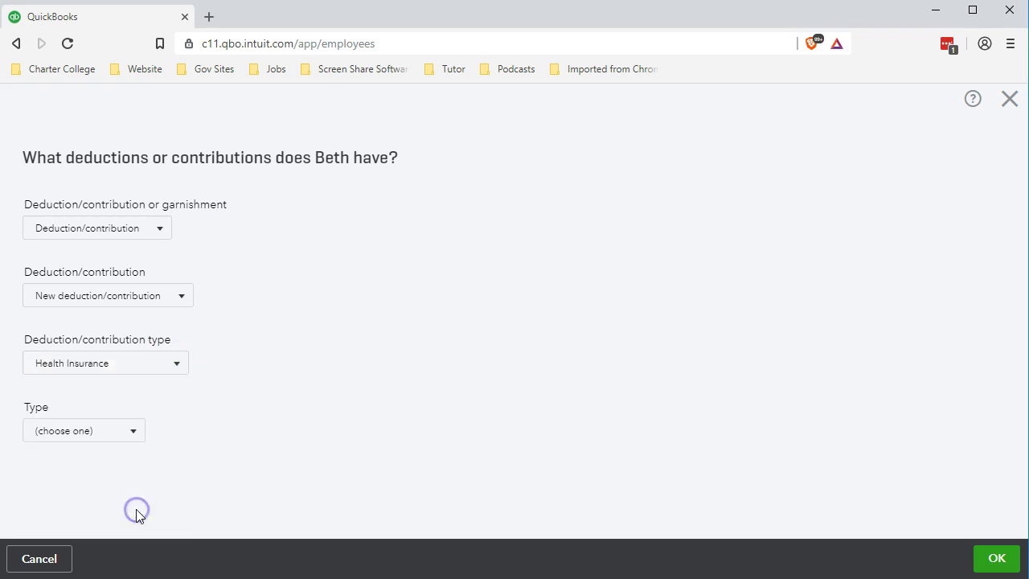
left_click(134, 431)
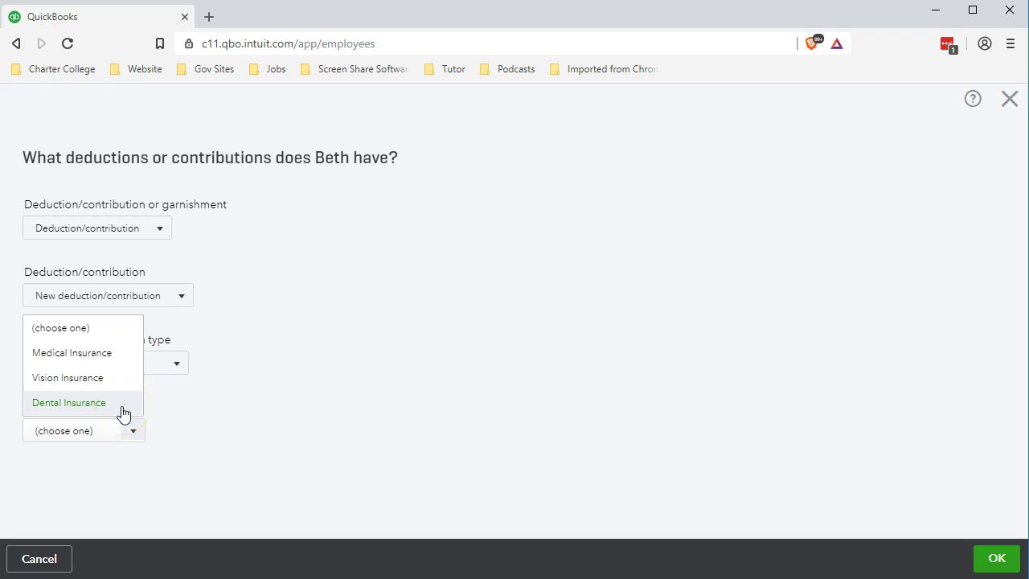
left_click(117, 357)
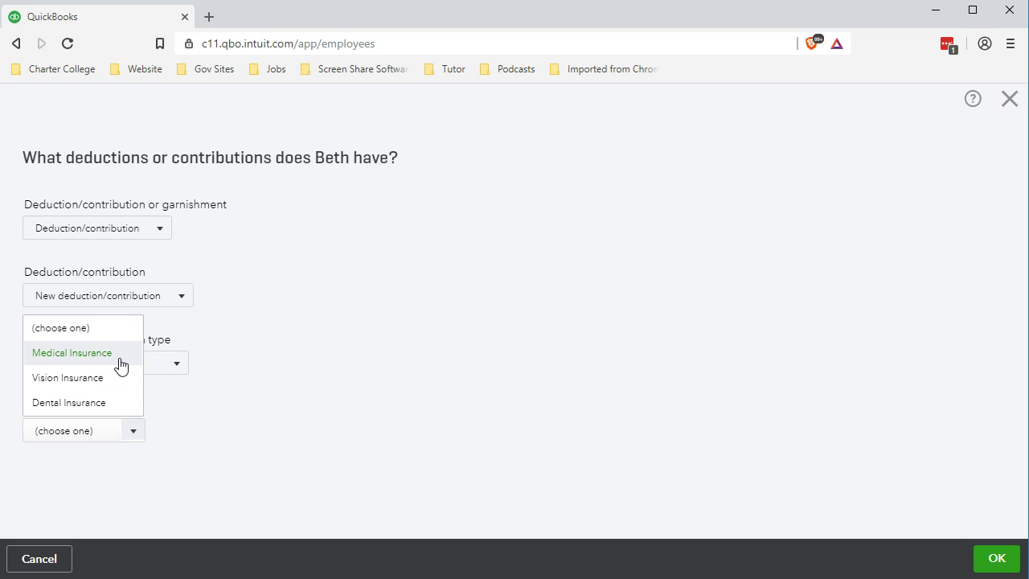
left_click(119, 361)
left_click(372, 347)
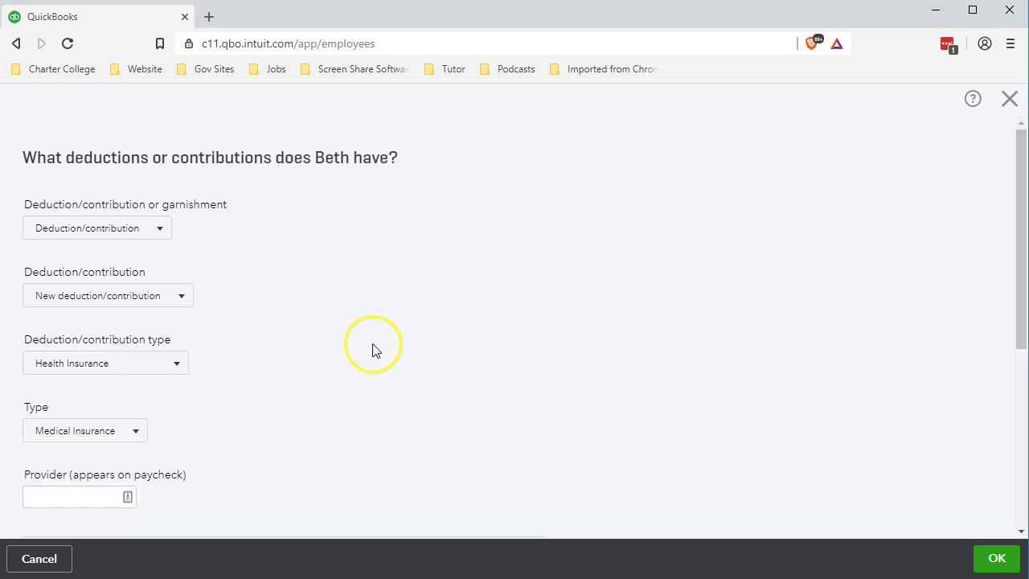
Step: Enter "Medical Insurance Provider" as the provider that appears on the paycheck
scroll(373, 348, "down", 2)
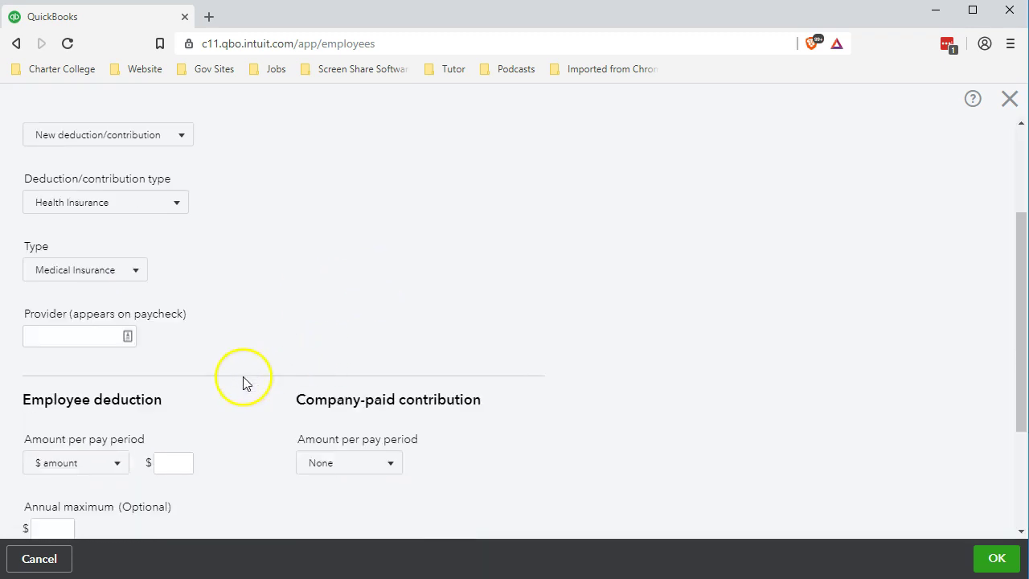
left_click(62, 337)
key("ctrl+v")
scroll(184, 356, "down", 1)
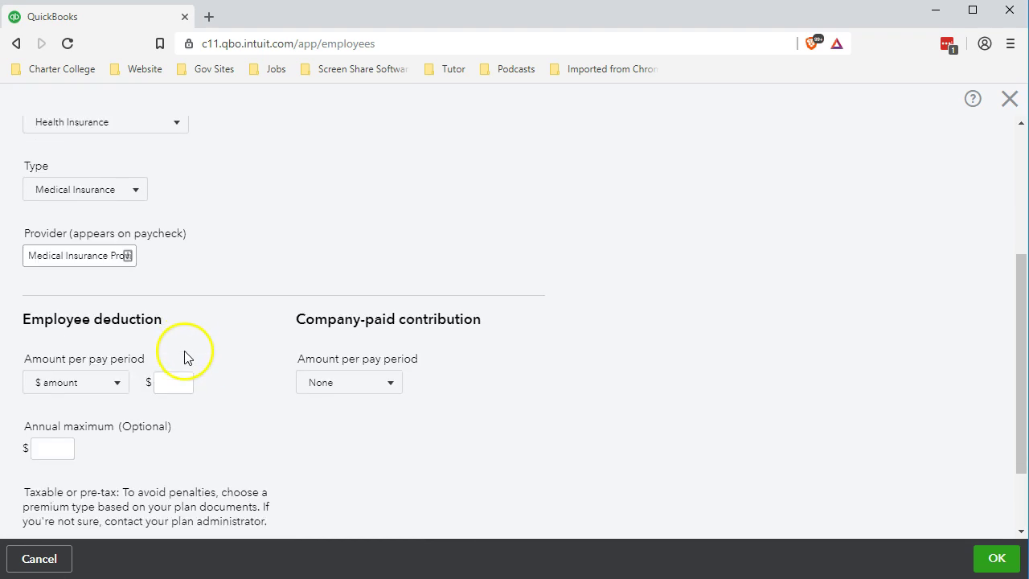
left_click(66, 281)
scroll(201, 270, "down", 1)
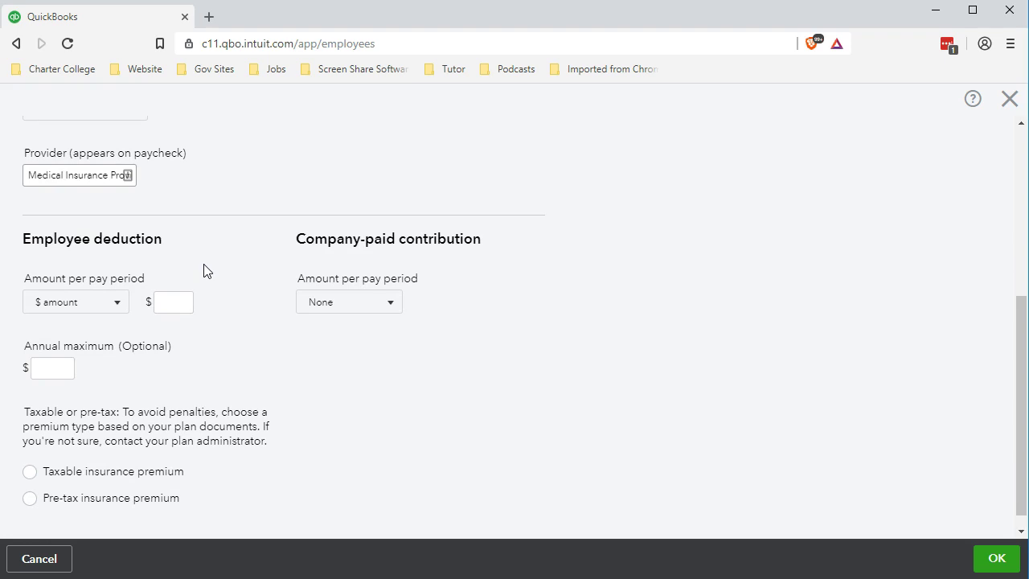
left_click(148, 266)
left_click(190, 297)
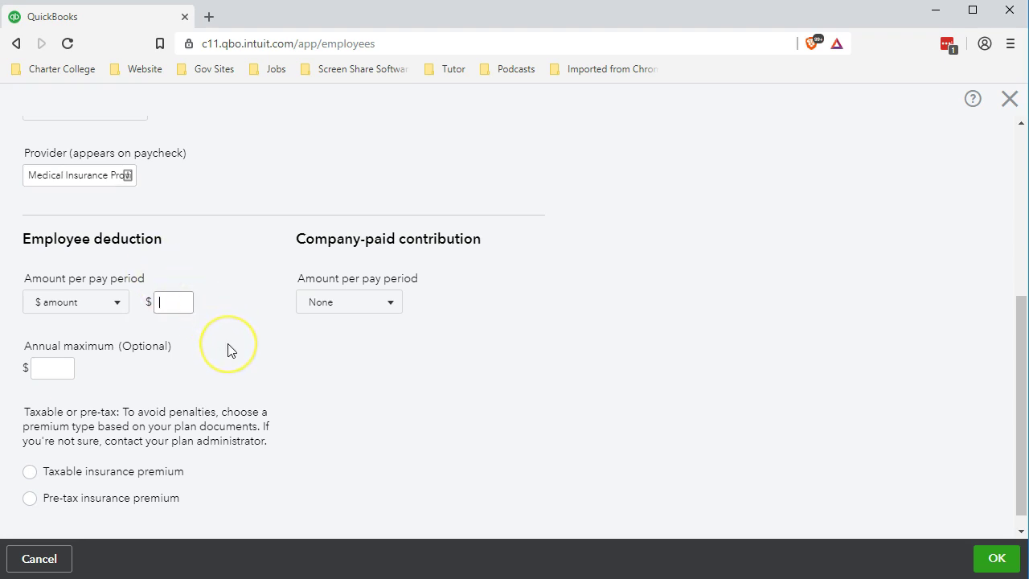
scroll(228, 350, "down", 1)
left_click(133, 480)
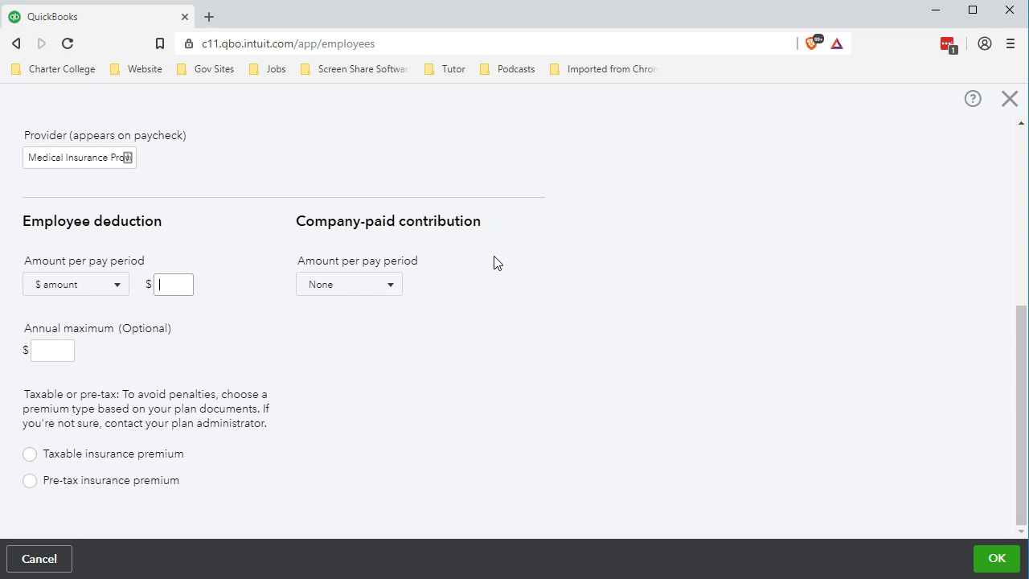
Step: Set the company-paid contribution per pay period to a dollar amount of 110
left_click(391, 285)
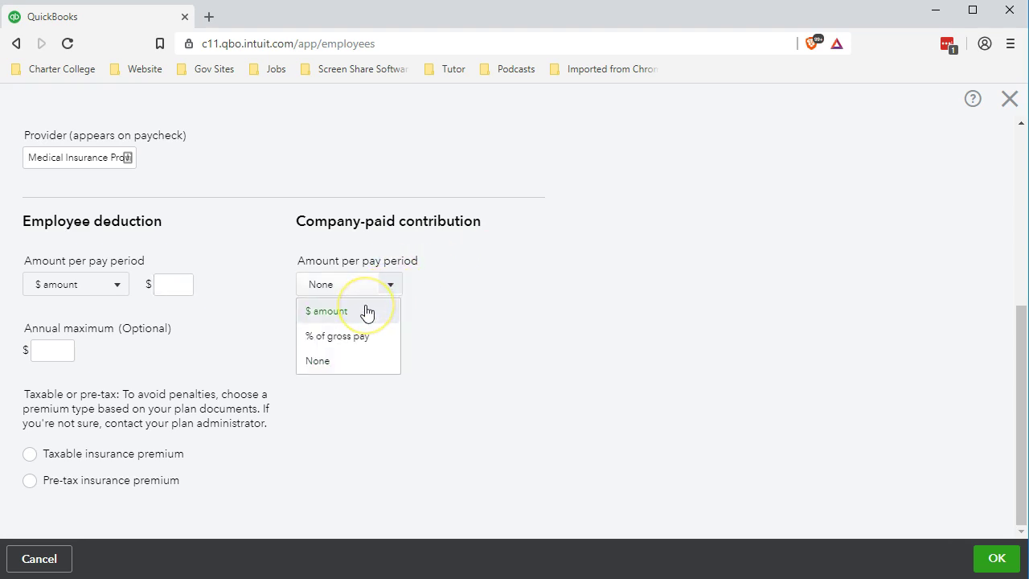
left_click_drag(366, 312, 332, 329)
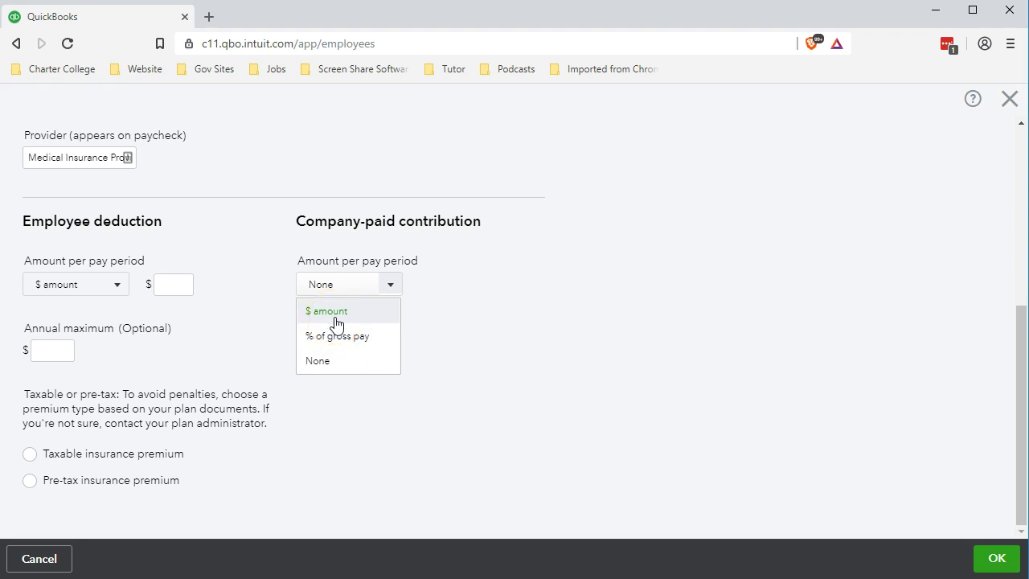
left_click(344, 322)
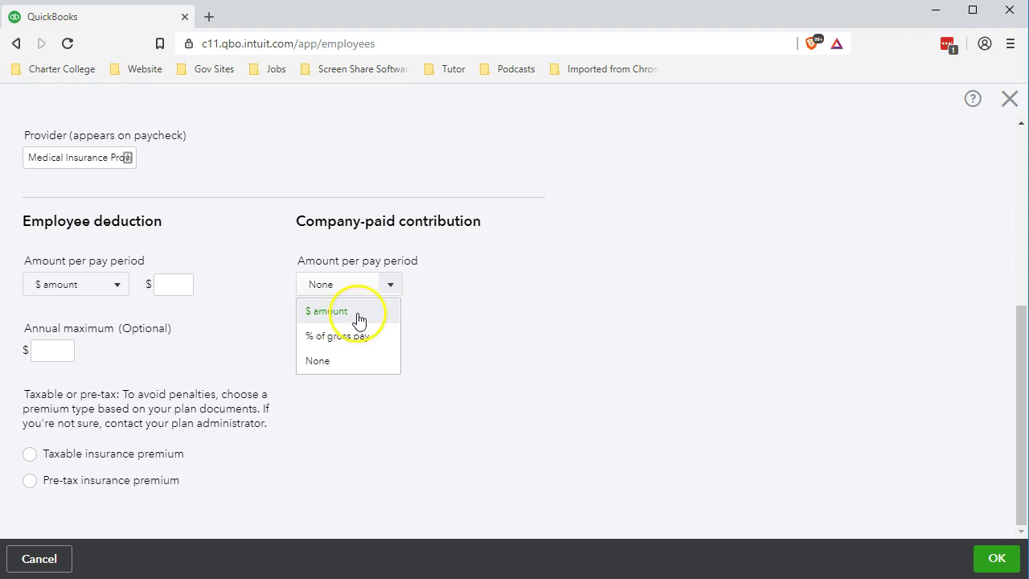
left_click(358, 320)
left_click(450, 284)
type("110")
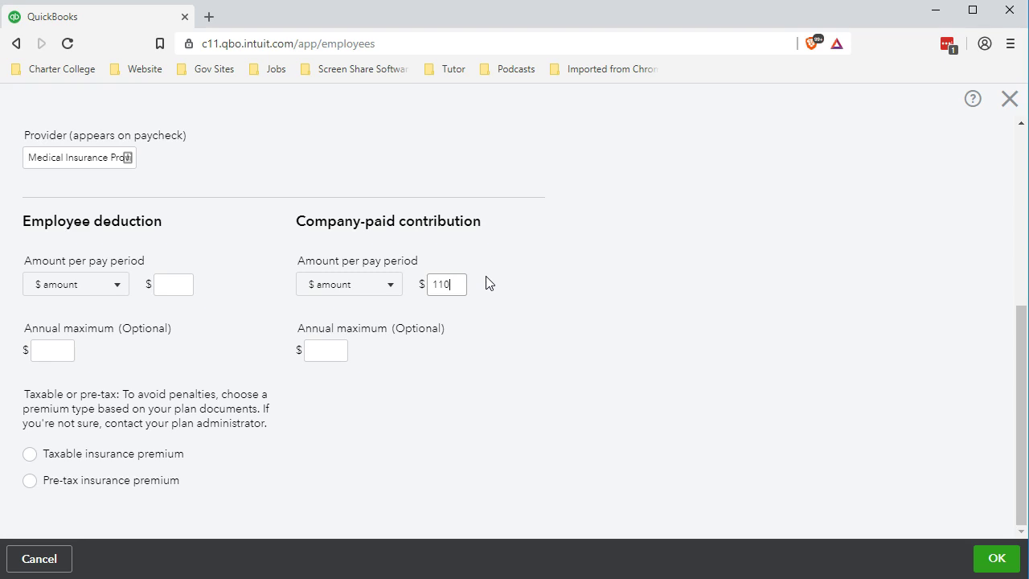
left_click(487, 282)
left_click(447, 315)
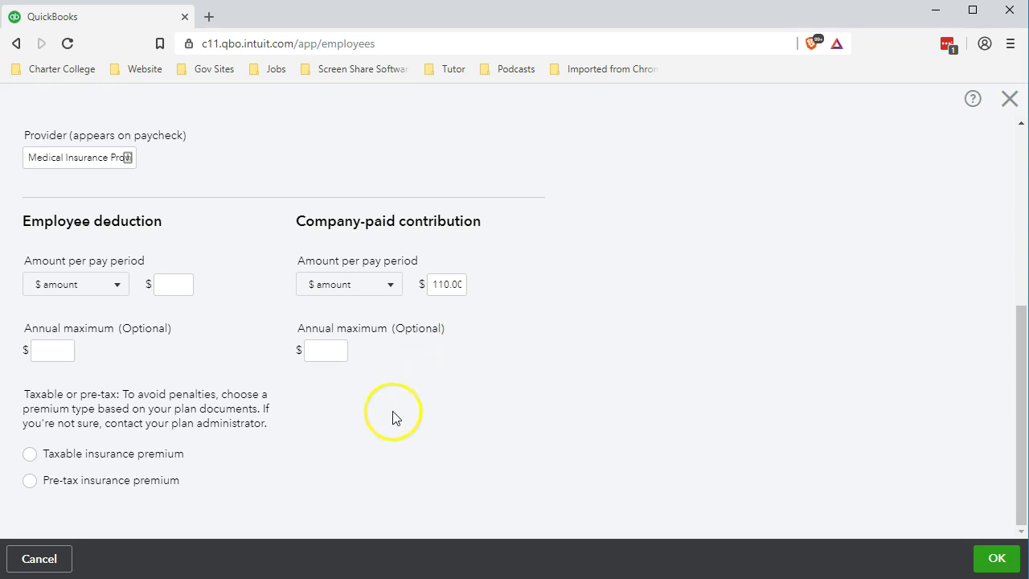
Step: Set the employee deduction to $0.00 per pay period as a taxable insurance premium and save the new deduction
left_click(994, 559)
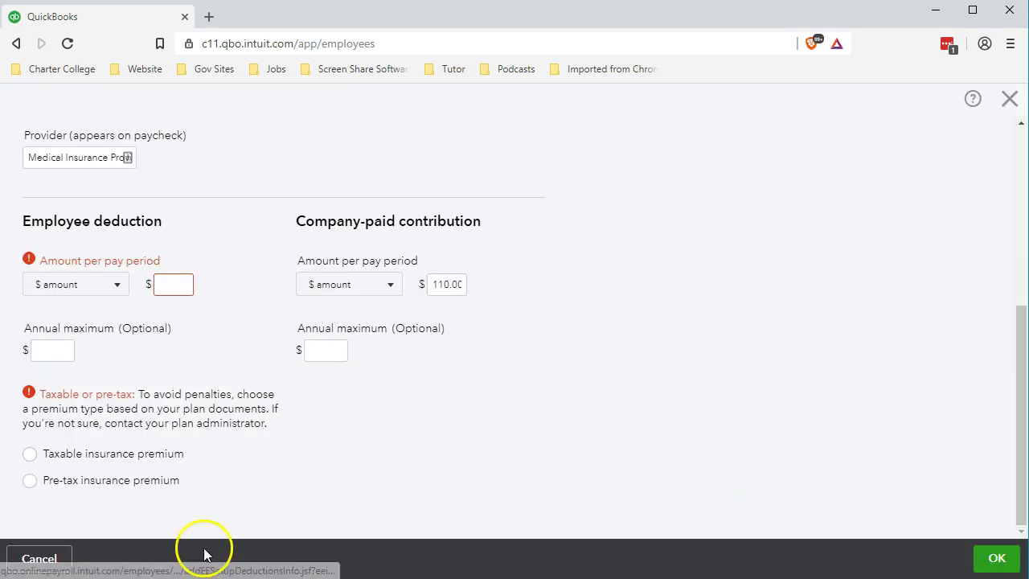
left_click(113, 454)
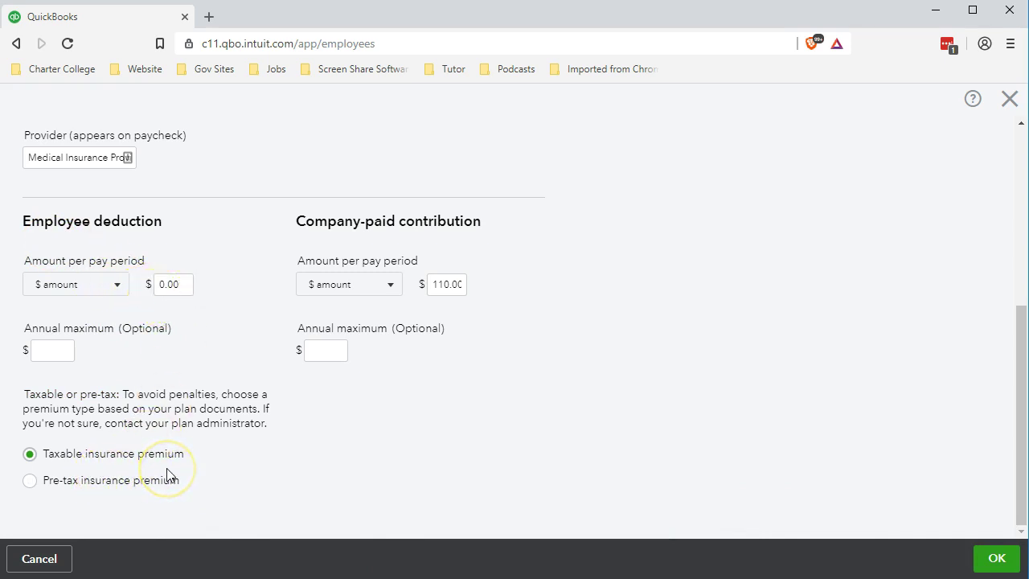
left_click(993, 557)
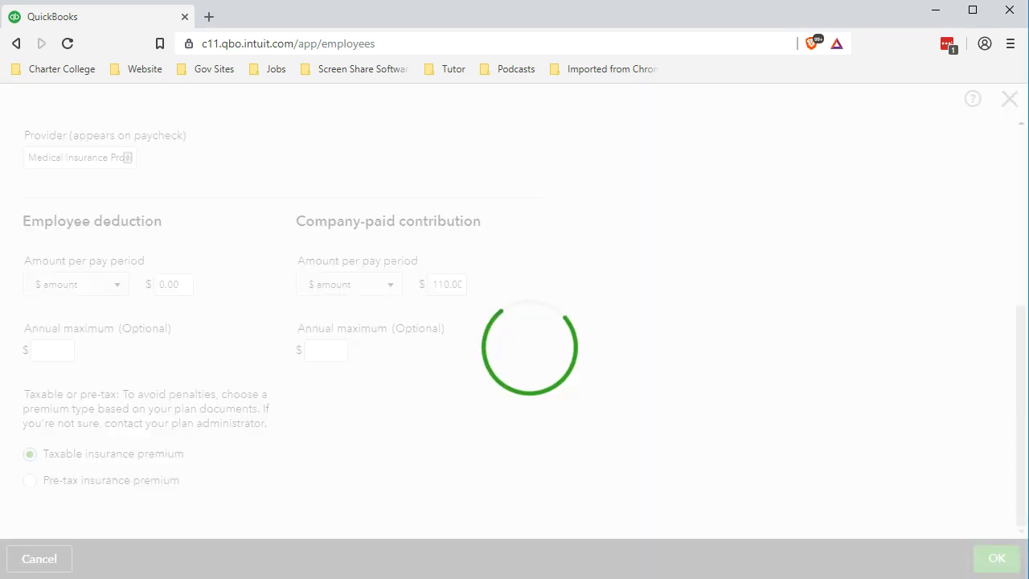
Step: Review the employee's pay setup with the added medical insurance and finish editing it
scroll(338, 400, "down", 3)
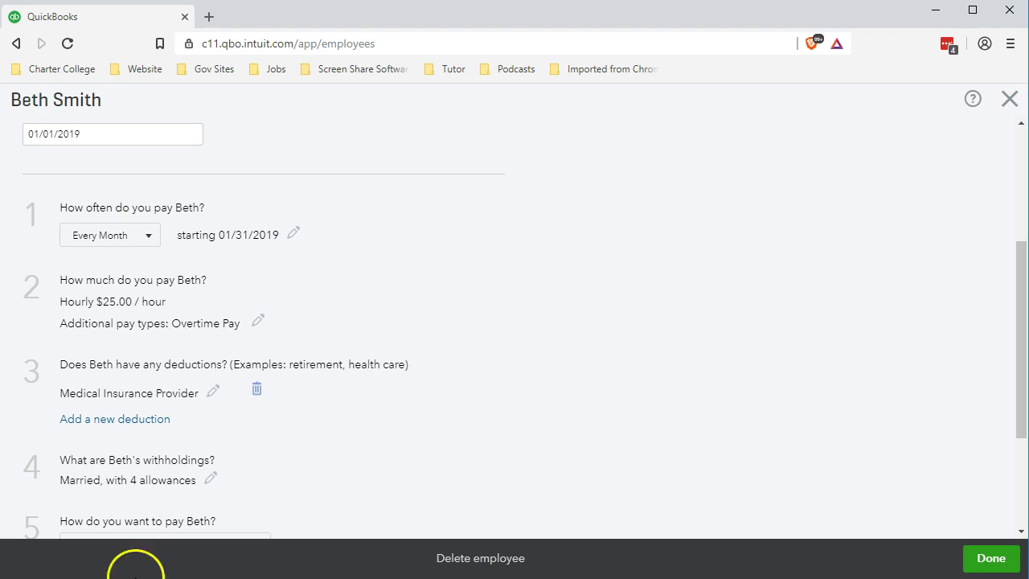
scroll(514, 321, "down", 3)
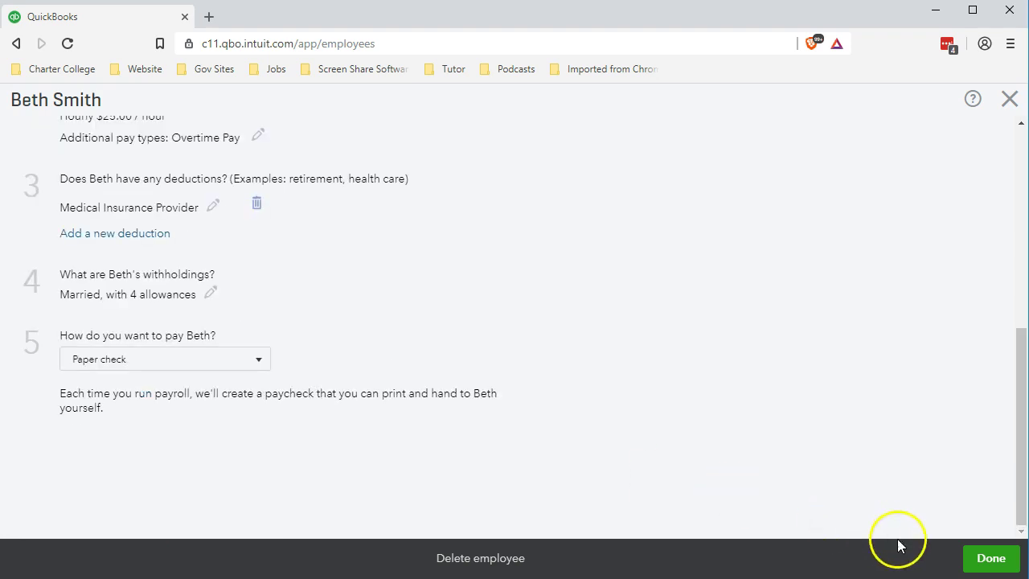
left_click(987, 558)
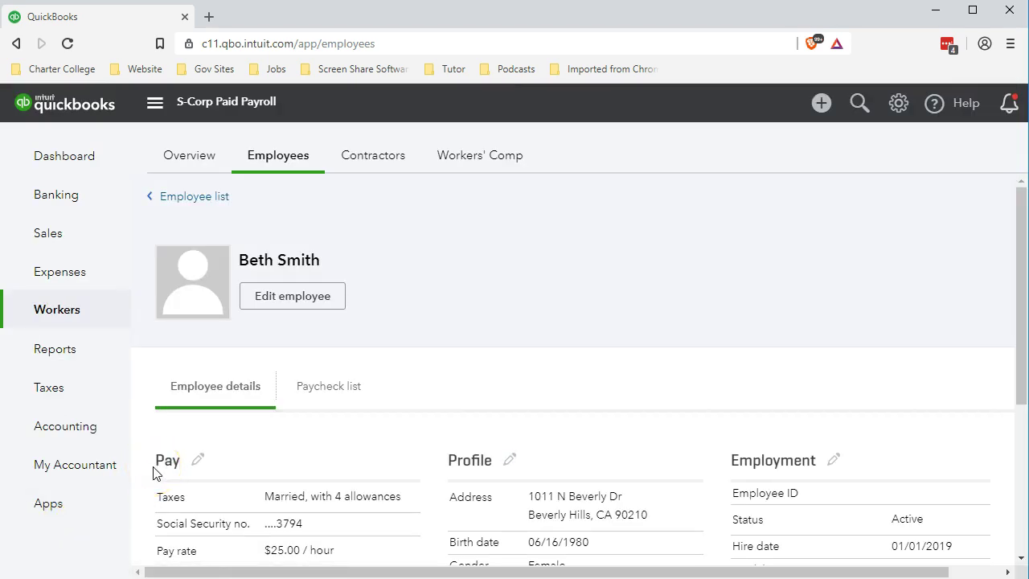
Step: Return to the employees list and reopen the second employee's record
left_click(187, 318)
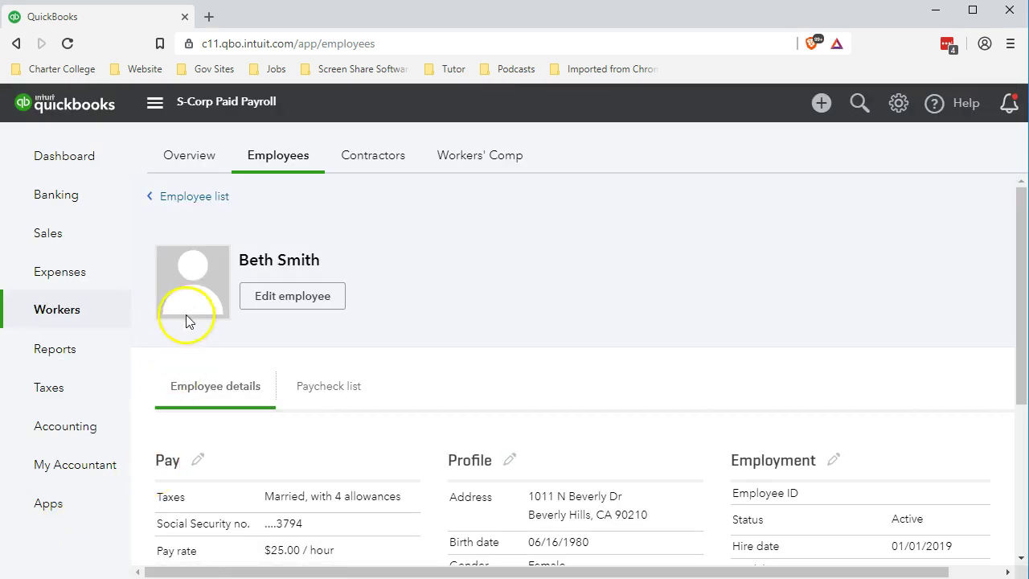
left_click(189, 201)
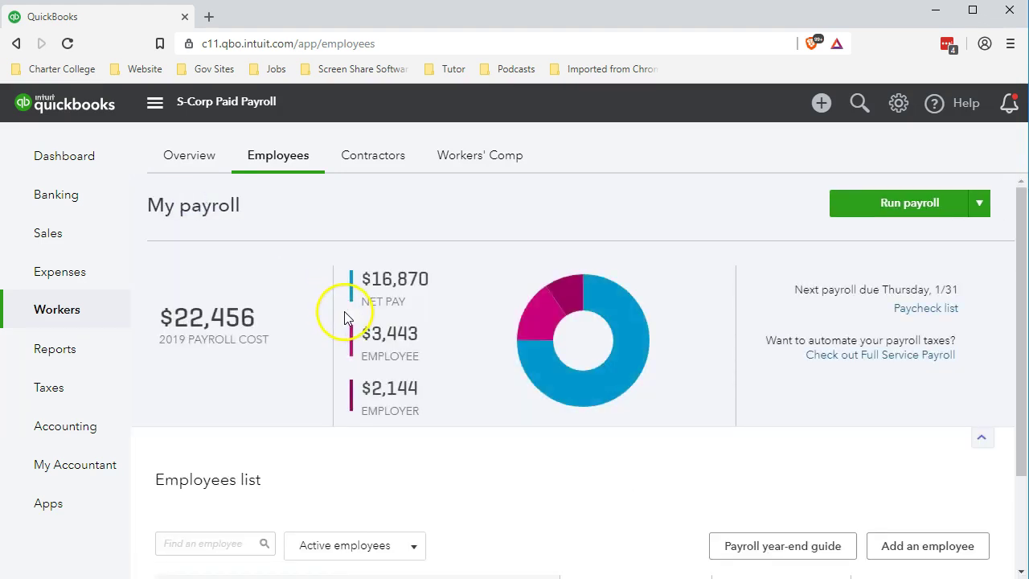
scroll(346, 329, "down", 2)
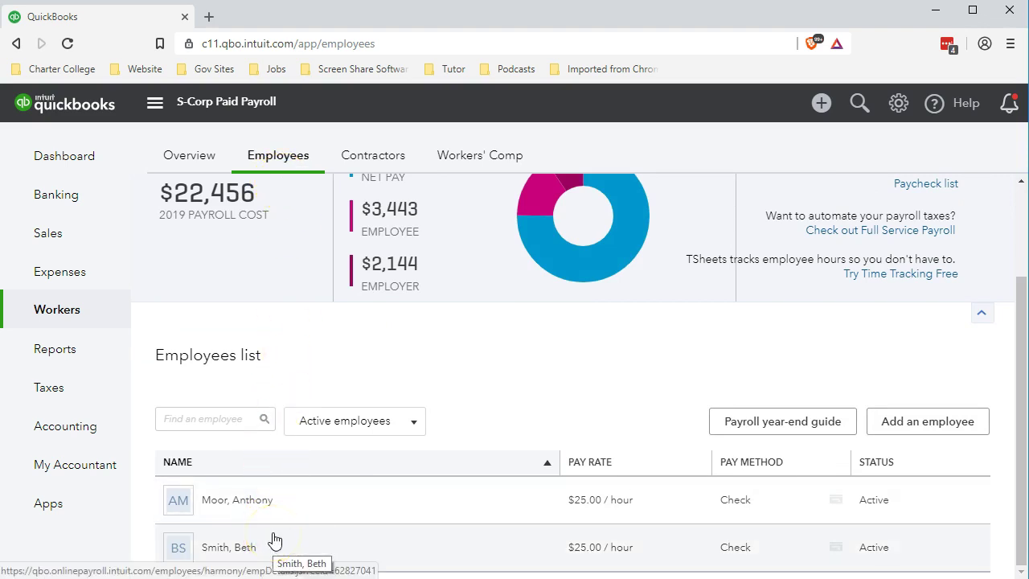
left_click(305, 545)
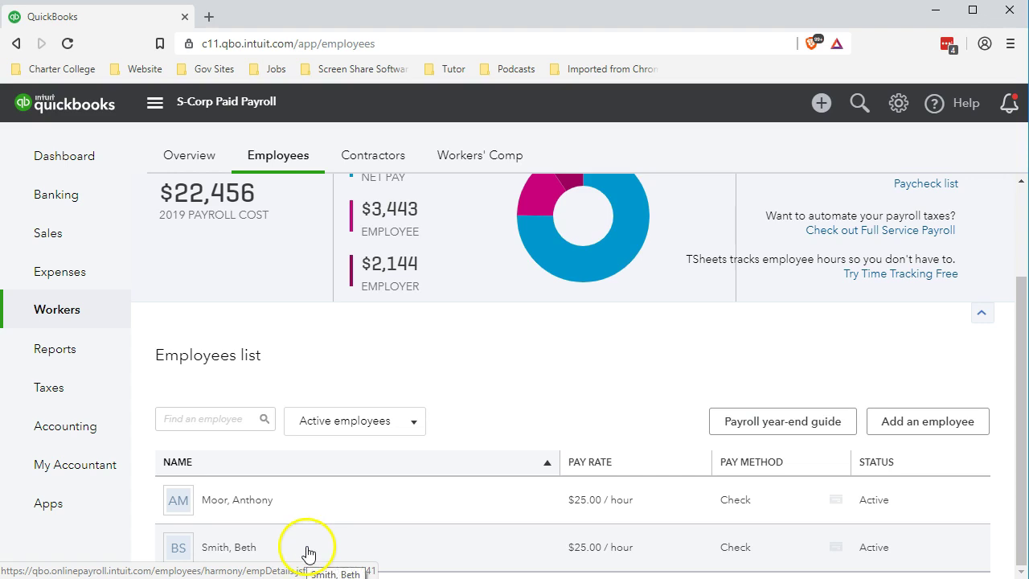